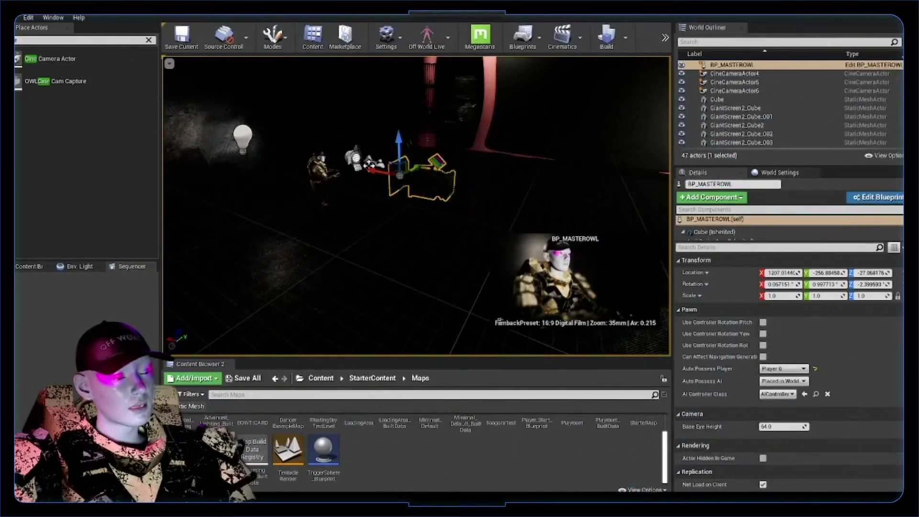
- Inspect the BP_MASTEROWL camera rig in the level and look over the Off World Live tools
{"action": "mouse_move", "coordinate": [478, 158]}
{"action": "right_mouse_down"}
{"action": "mouse_move", "coordinate": [450, 141]}
{"action": "mouse_move", "coordinate": [431, 158]}
{"action": "mouse_move", "coordinate": [493, 154]}
{"action": "right_mouse_up"}
{"action": "left_click", "coordinate": [483, 139]}
{"action": "left_click", "coordinate": [378, 184]}
{"action": "right_click_drag", "start_coordinate": [378, 184], "coordinate": [335, 184]}
{"action": "left_click", "coordinate": [397, 186]}
{"action": "left_click", "coordinate": [259, 196]}
{"action": "right_click_drag", "start_coordinate": [259, 196], "coordinate": [278, 239]}
{"action": "right_click_drag", "start_coordinate": [421, 192], "coordinate": [479, 170]}
{"action": "left_click", "coordinate": [479, 170]}
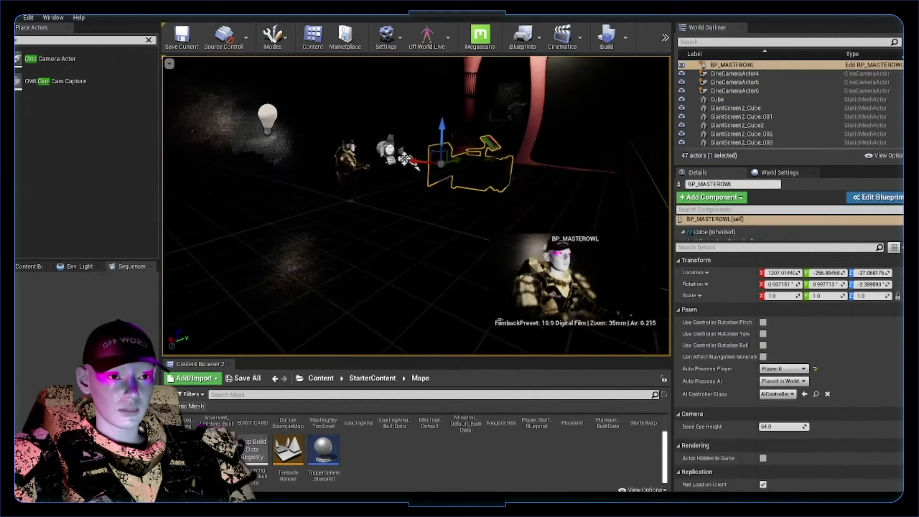
{"action": "right_click_drag", "start_coordinate": [405, 159], "coordinate": [320, 164]}
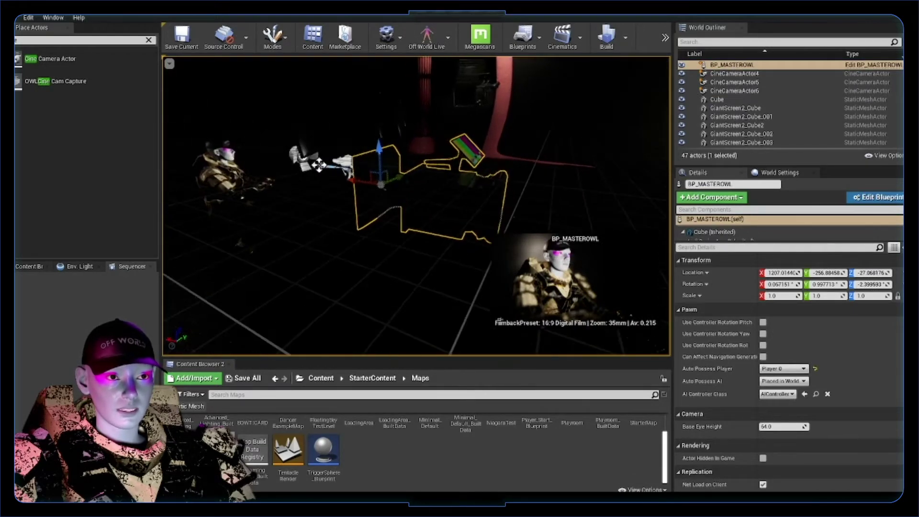
{"action": "left_click", "coordinate": [427, 38]}
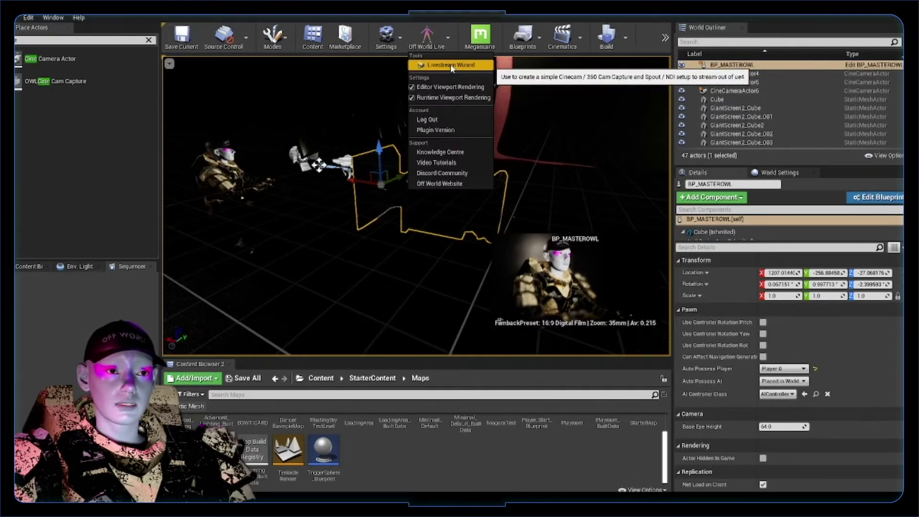
{"action": "left_click", "coordinate": [728, 77]}
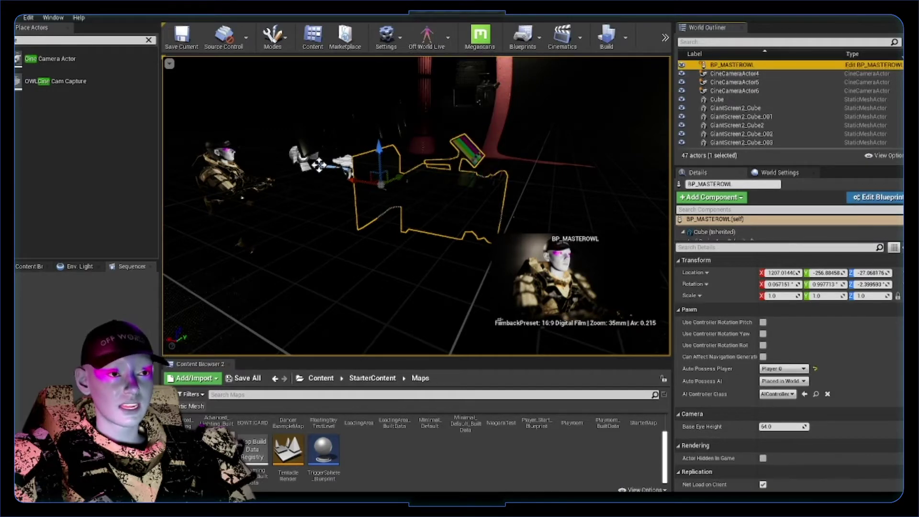
- Place an OWLCine Cam Capture actor on the level floor and delete it again
{"action": "left_click", "coordinate": [149, 40]}
{"action": "left_click", "coordinate": [38, 97]}
{"action": "left_click", "coordinate": [37, 110]}
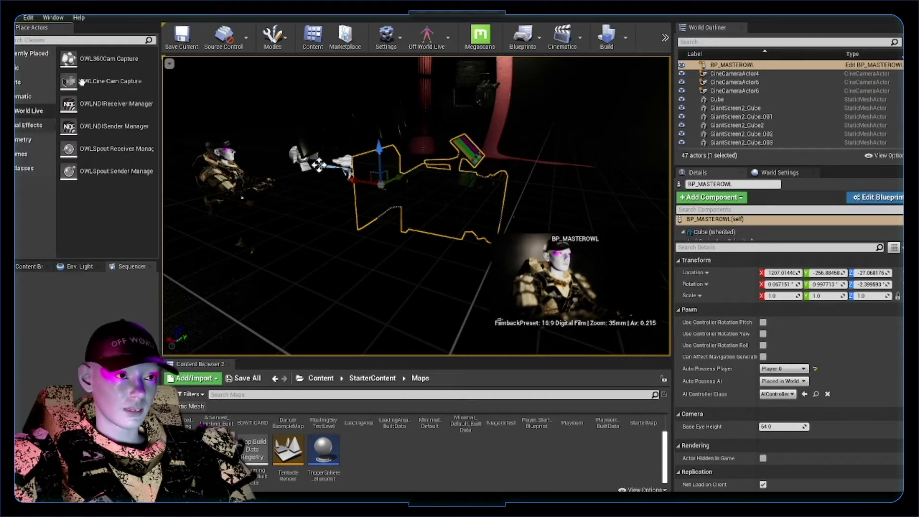
{"action": "left_click_drag", "start_coordinate": [81, 82], "coordinate": [302, 251]}
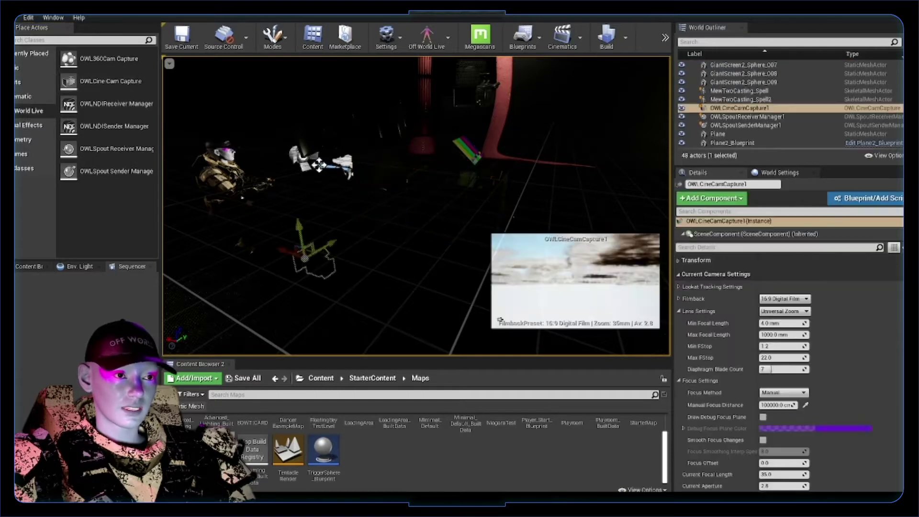
{"action": "key", "text": "Delete"}
{"action": "left_click", "coordinate": [321, 164]}
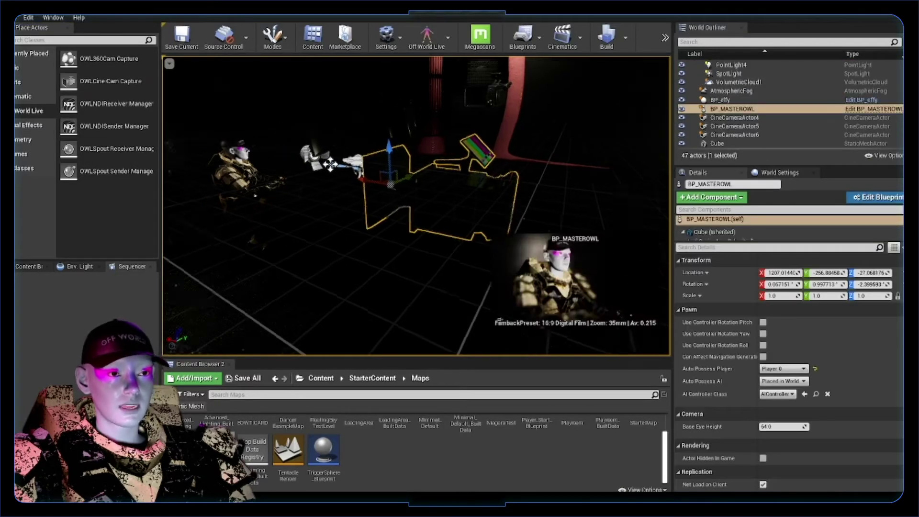
- Examine the BP_MASTEROWL rig and the views of CineCameraActor4 and CineCameraActor5 around the seated character
{"action": "scroll", "coordinate": [329, 164], "scroll_direction": "down", "scroll_amount": 5}
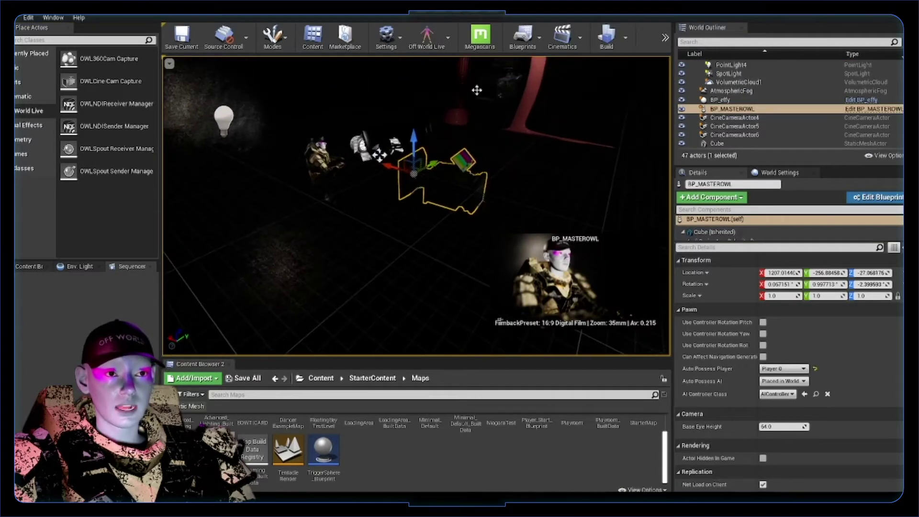
{"action": "left_click", "coordinate": [504, 87]}
{"action": "right_click_drag", "start_coordinate": [504, 86], "coordinate": [531, 79]}
{"action": "left_click", "coordinate": [339, 241]}
{"action": "mouse_move", "coordinate": [339, 241]}
{"action": "right_mouse_down"}
{"action": "mouse_move", "coordinate": [383, 215]}
{"action": "mouse_move", "coordinate": [340, 227]}
{"action": "right_mouse_up"}
{"action": "left_click", "coordinate": [342, 189]}
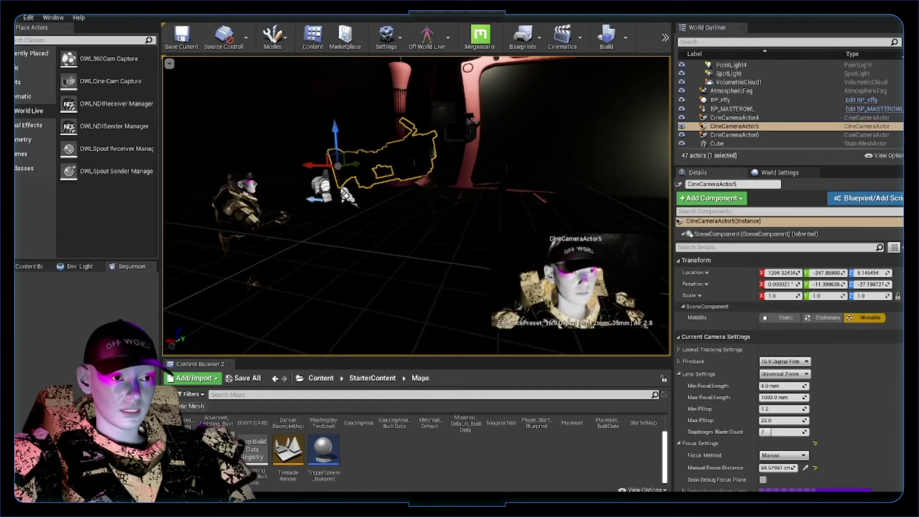
{"action": "left_click", "coordinate": [433, 213]}
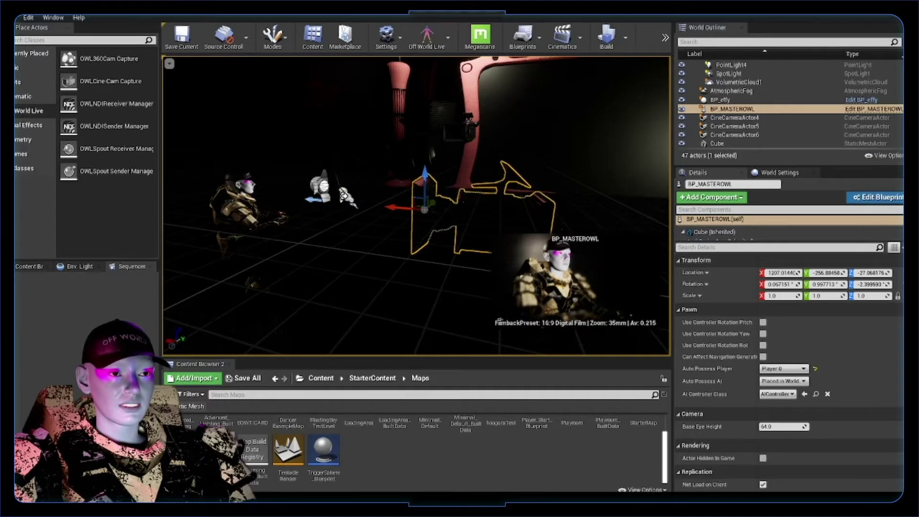
{"action": "right_click_drag", "start_coordinate": [417, 206], "coordinate": [469, 222]}
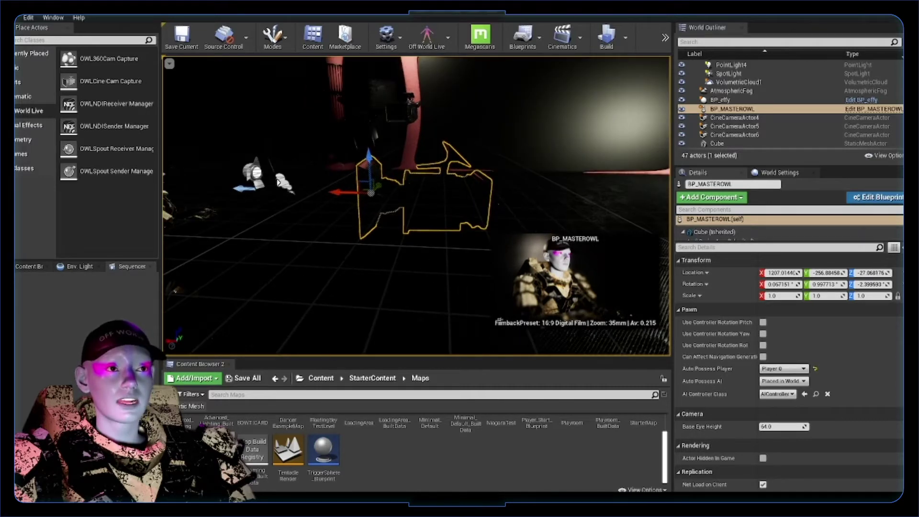
{"action": "left_click", "coordinate": [278, 180]}
{"action": "left_click", "coordinate": [405, 117]}
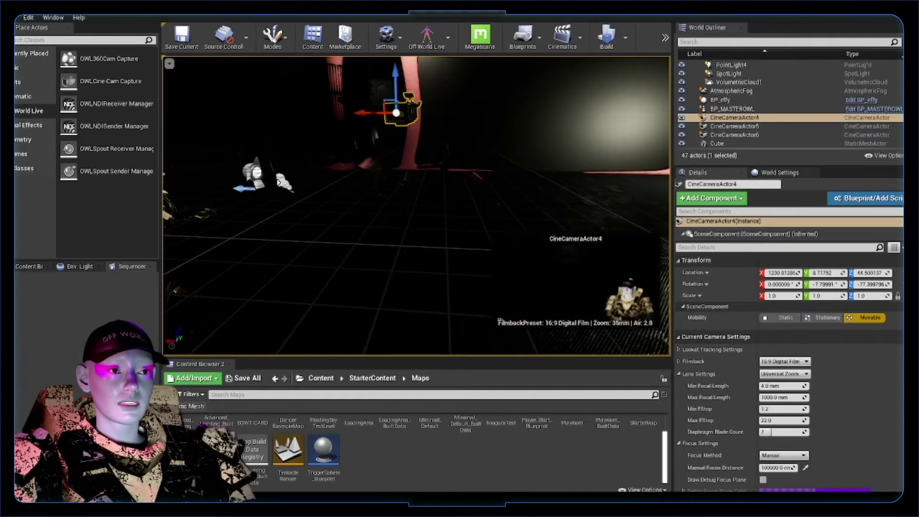
{"action": "left_click", "coordinate": [282, 161]}
{"action": "right_click_drag", "start_coordinate": [283, 161], "coordinate": [211, 156]}
{"action": "key", "text": "s"}
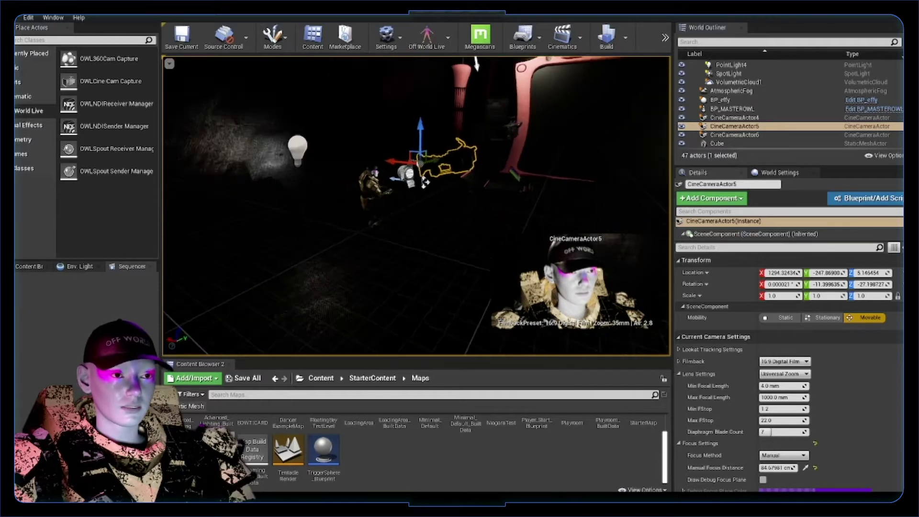
{"action": "right_click_drag", "start_coordinate": [368, 125], "coordinate": [352, 127]}
{"action": "right_click_drag", "start_coordinate": [509, 171], "coordinate": [531, 188]}
{"action": "left_click", "coordinate": [541, 198]}
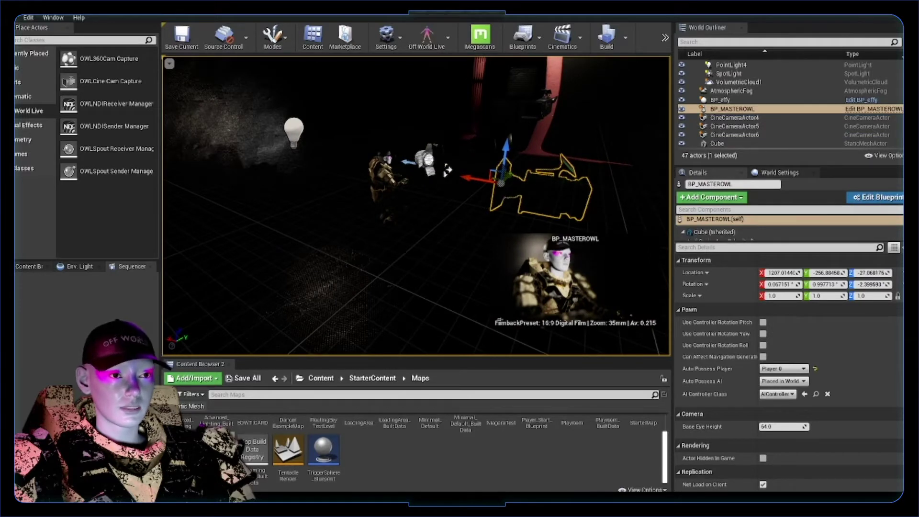
{"action": "mouse_move", "coordinate": [541, 197]}
{"action": "right_mouse_down"}
{"action": "mouse_move", "coordinate": [558, 200]}
{"action": "mouse_move", "coordinate": [543, 195]}
{"action": "right_mouse_up"}
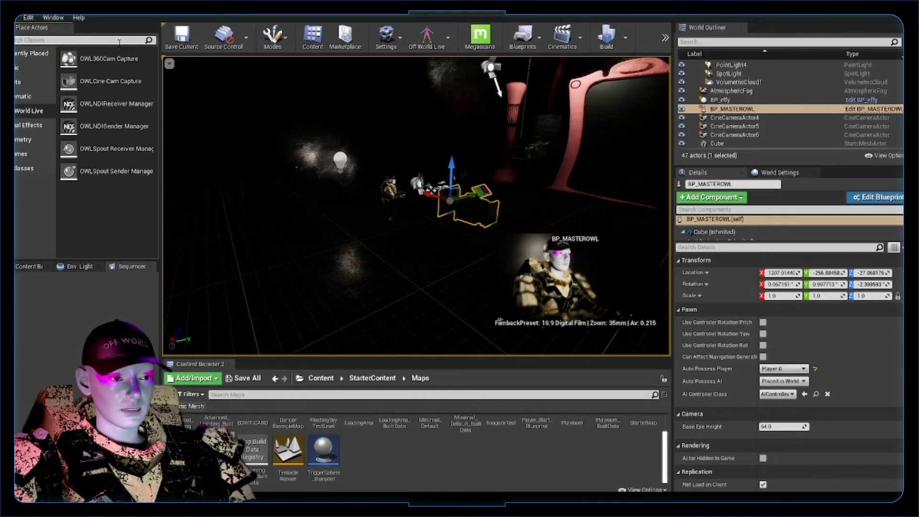
- Place a new Cine Camera Actor in the level, pilot it until it frames the crouching Mewtwo, and stop piloting
{"action": "type", "text": "cine"}
{"action": "left_click_drag", "start_coordinate": [50, 59], "coordinate": [378, 175]}
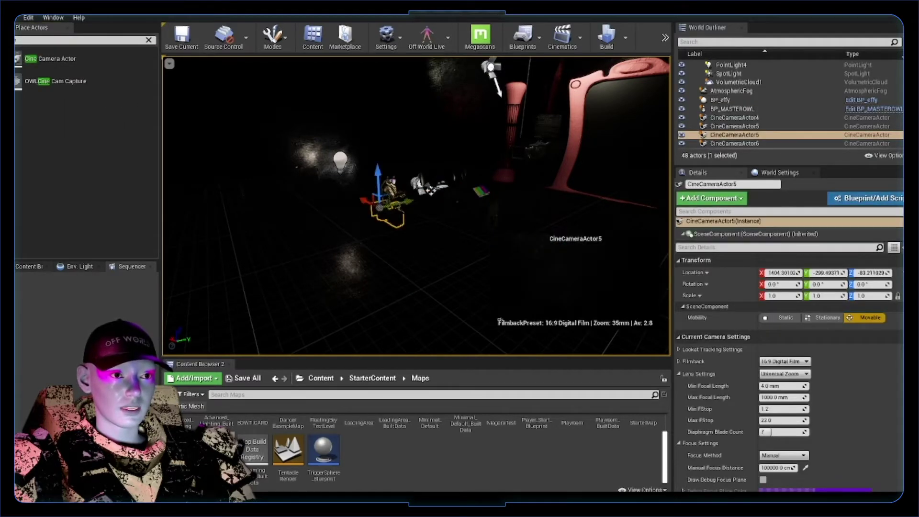
{"action": "right_click", "coordinate": [403, 219]}
{"action": "left_click", "coordinate": [431, 274]}
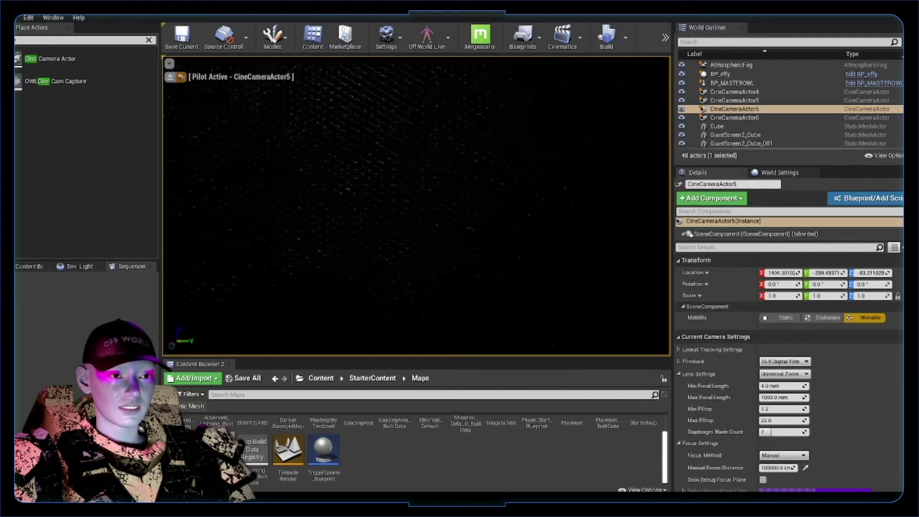
{"action": "right_click_drag", "start_coordinate": [416, 206], "coordinate": [292, 239]}
{"action": "right_click_drag", "start_coordinate": [501, 234], "coordinate": [395, 304]}
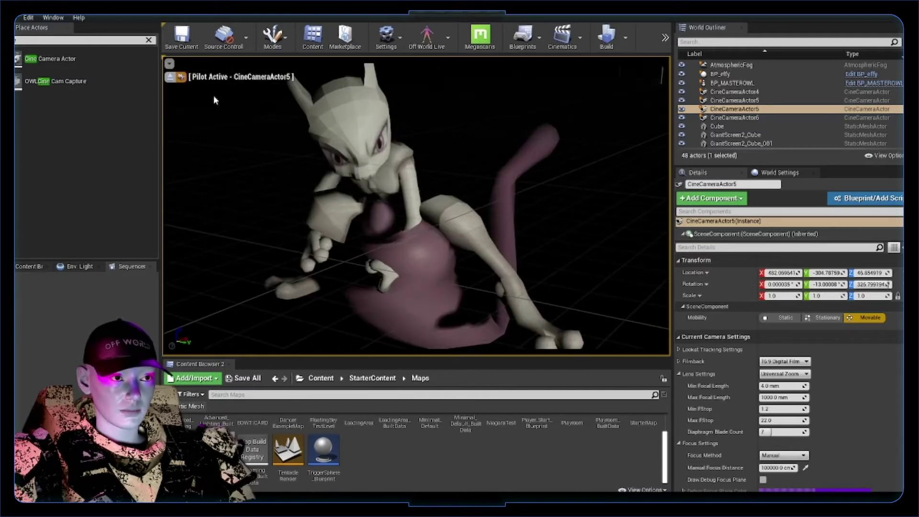
{"action": "left_click", "coordinate": [182, 78]}
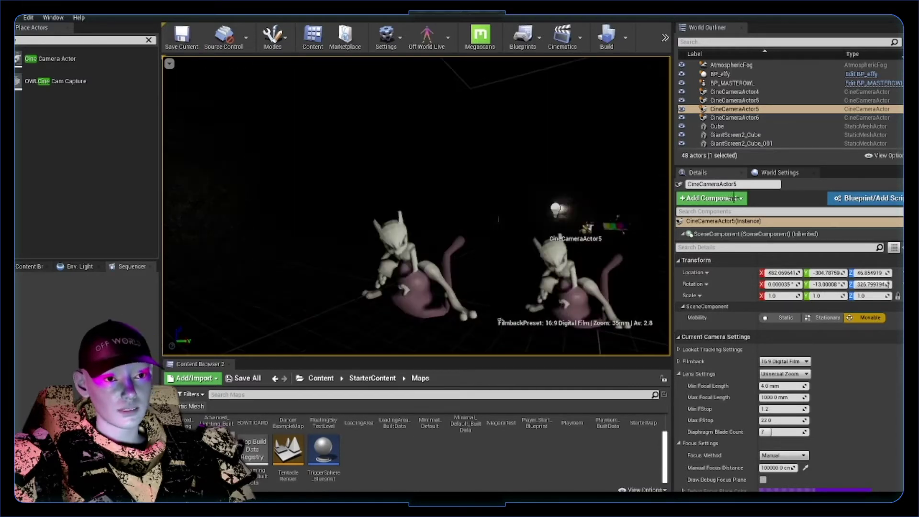
- Rename the new cine camera as MewtroShot
{"action": "left_click", "coordinate": [735, 186]}
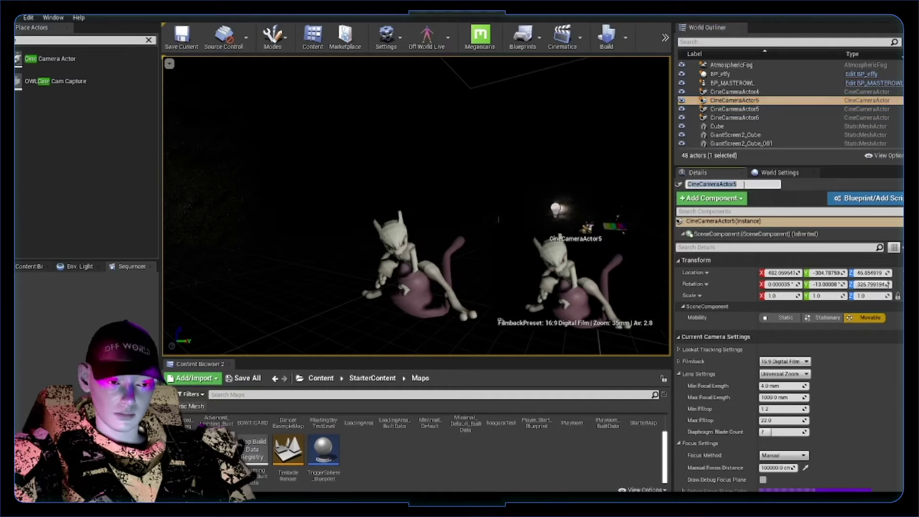
{"action": "type", "text": "MewtroS"}
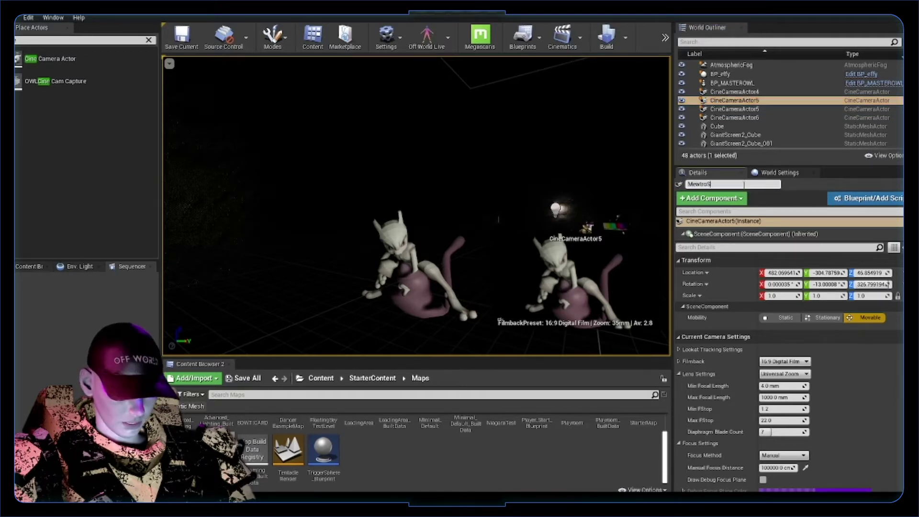
{"action": "type", "text": "hot"}
{"action": "key", "text": "Return"}
- Select CineCameraActor2 in the scene and open the Level Blueprint of StreamingStudio1
{"action": "right_click_drag", "start_coordinate": [402, 201], "coordinate": [527, 258]}
{"action": "left_click", "coordinate": [368, 142]}
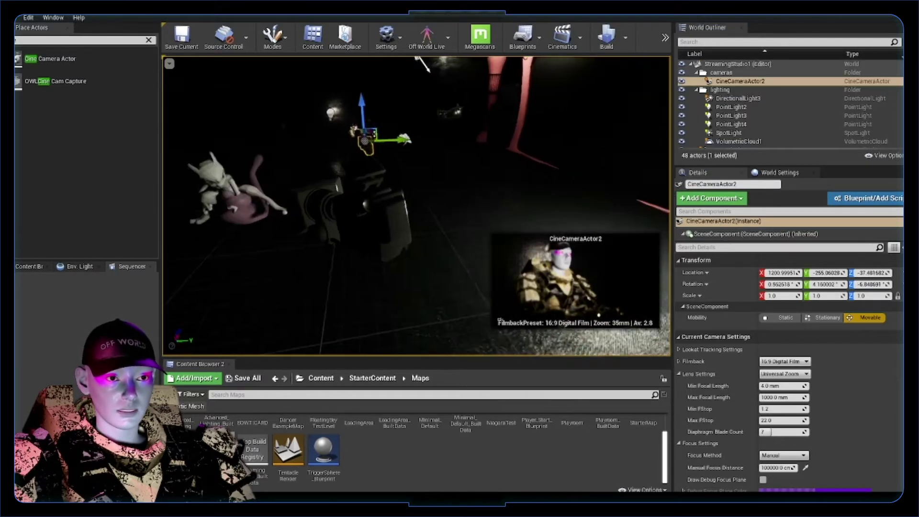
{"action": "right_click_drag", "start_coordinate": [368, 143], "coordinate": [331, 126]}
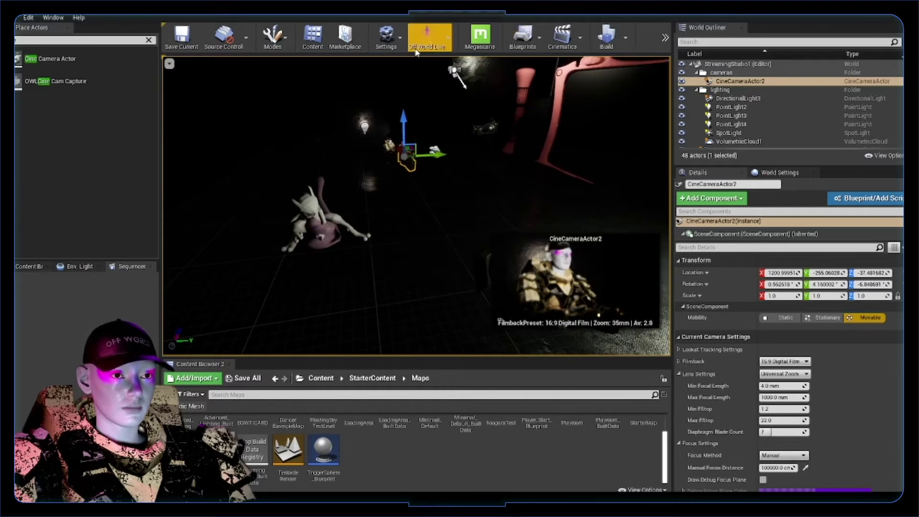
{"action": "left_click", "coordinate": [523, 35]}
{"action": "left_click", "coordinate": [561, 110]}
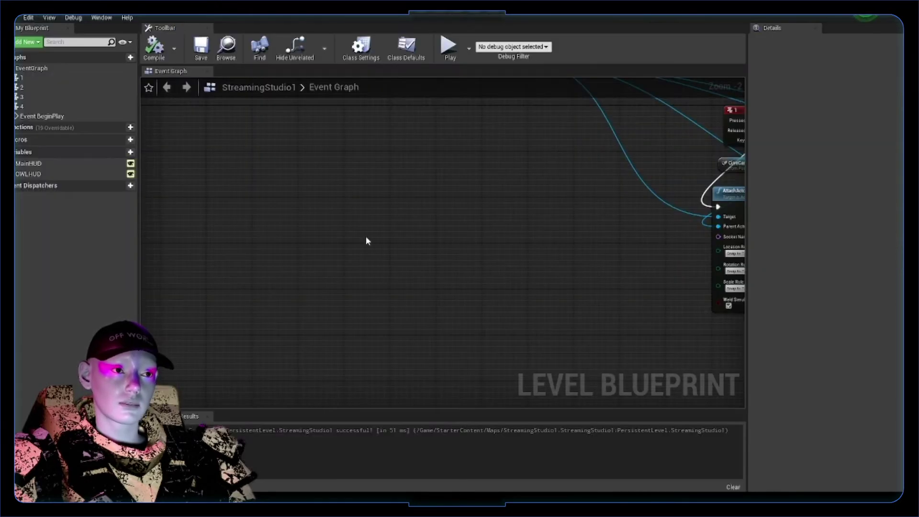
- Examine how the number key events, cine camera references and AttachActorToActor nodes connect to BP_MASTEROWL in the event graph
{"action": "scroll", "coordinate": [426, 251], "scroll_direction": "down", "scroll_amount": 3}
{"action": "scroll", "coordinate": [498, 261], "scroll_direction": "up", "scroll_amount": 2}
{"action": "right_click_drag", "start_coordinate": [501, 262], "coordinate": [394, 248]}
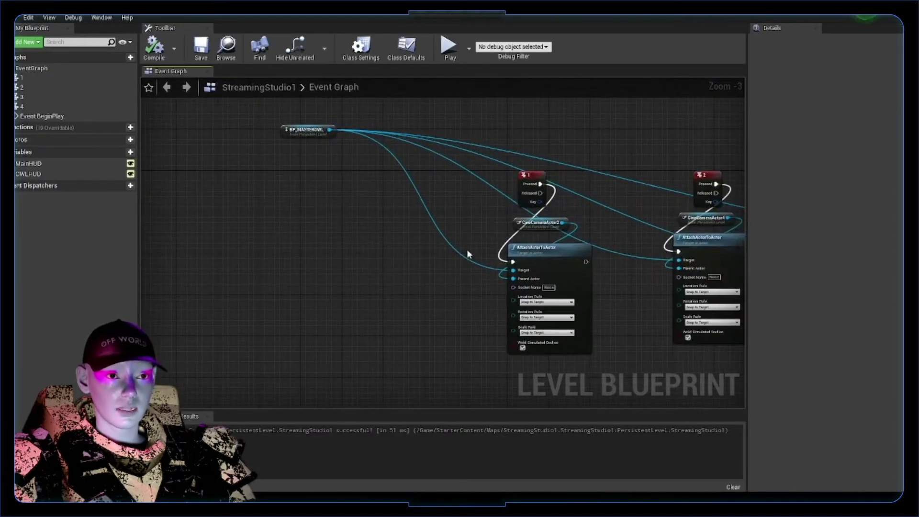
{"action": "scroll", "coordinate": [469, 254], "scroll_direction": "up", "scroll_amount": 2}
{"action": "left_click_drag", "start_coordinate": [270, 100], "coordinate": [343, 120]}
{"action": "right_click_drag", "start_coordinate": [495, 271], "coordinate": [351, 274]}
{"action": "right_click_drag", "start_coordinate": [690, 282], "coordinate": [493, 246]}
{"action": "right_click_drag", "start_coordinate": [682, 209], "coordinate": [410, 217]}
{"action": "scroll", "coordinate": [408, 216], "scroll_direction": "down", "scroll_amount": 3}
{"action": "right_click_drag", "start_coordinate": [273, 208], "coordinate": [518, 199]}
{"action": "scroll", "coordinate": [363, 240], "scroll_direction": "up", "scroll_amount": 2}
{"action": "scroll", "coordinate": [219, 225], "scroll_direction": "up", "scroll_amount": 2}
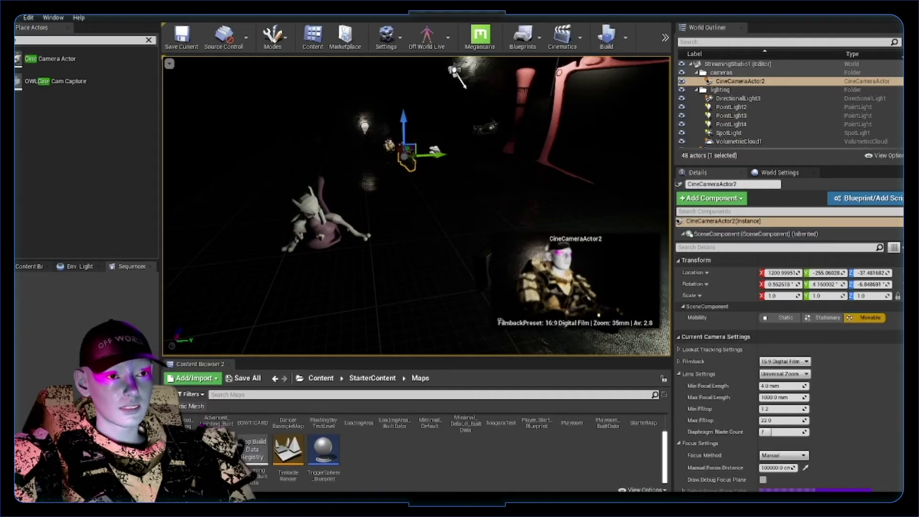
- Compile the Level Blueprint and, with BP_MASTEROWL selected in the level, add a reference to it using the Context Sensitive action list
{"action": "scroll", "coordinate": [732, 110], "scroll_direction": "down", "scroll_amount": 4}
{"action": "left_click", "coordinate": [731, 109]}
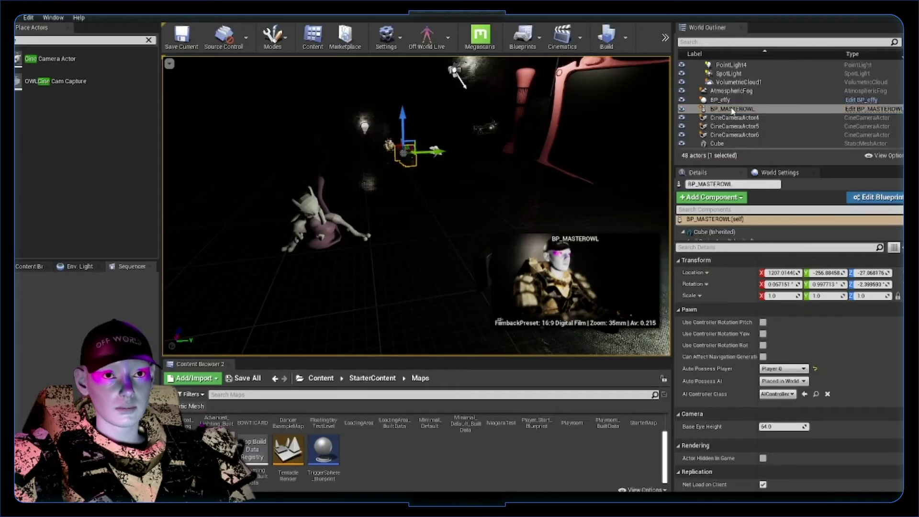
{"action": "left_click_drag", "start_coordinate": [816, 245], "coordinate": [816, 270]}
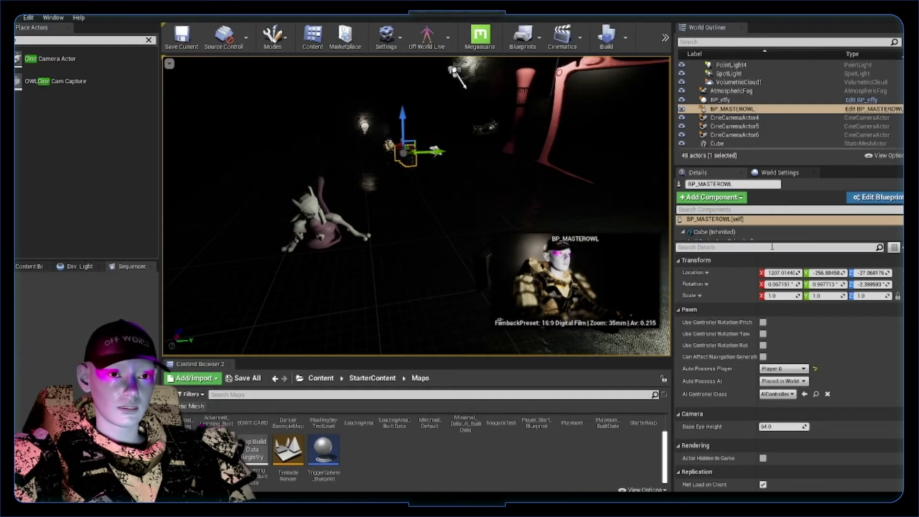
{"action": "left_click", "coordinate": [737, 260]}
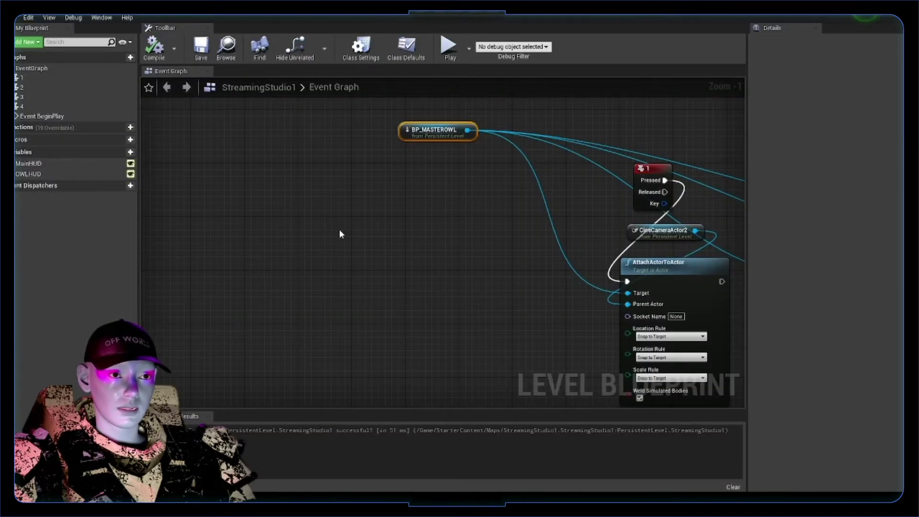
{"action": "right_click_drag", "start_coordinate": [339, 230], "coordinate": [345, 229]}
{"action": "left_click", "coordinate": [155, 49]}
{"action": "right_click", "coordinate": [275, 196]}
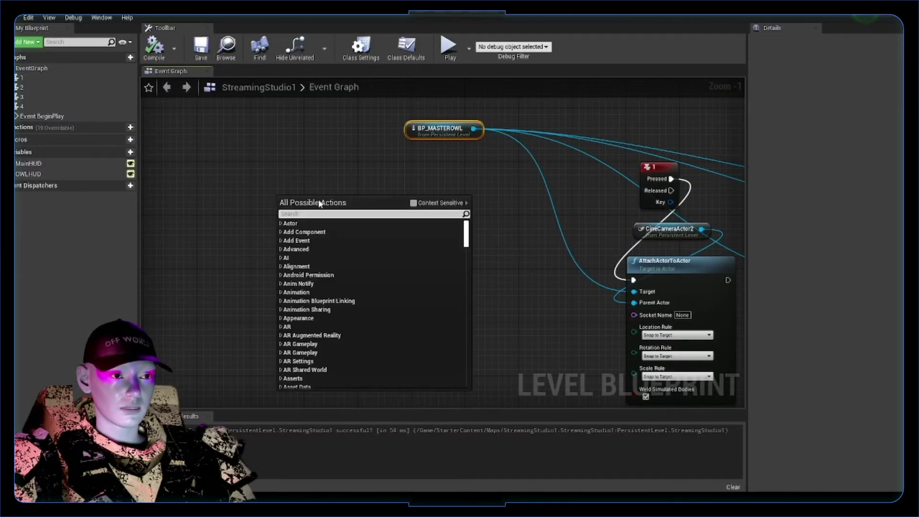
{"action": "left_click", "coordinate": [413, 203]}
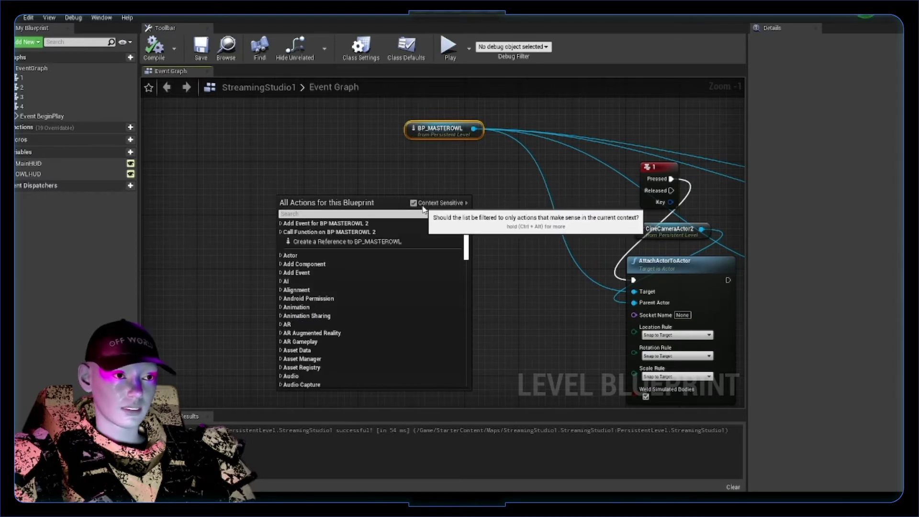
{"action": "left_click", "coordinate": [338, 242]}
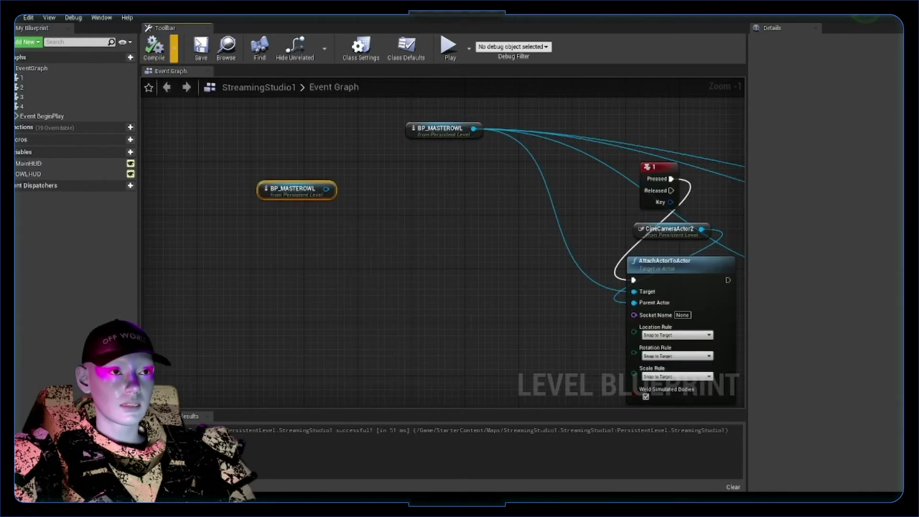
- Add an AttachActorToActor node with the new BP_MASTEROWL reference connected as its target
{"action": "left_click_drag", "start_coordinate": [326, 190], "coordinate": [401, 309]}
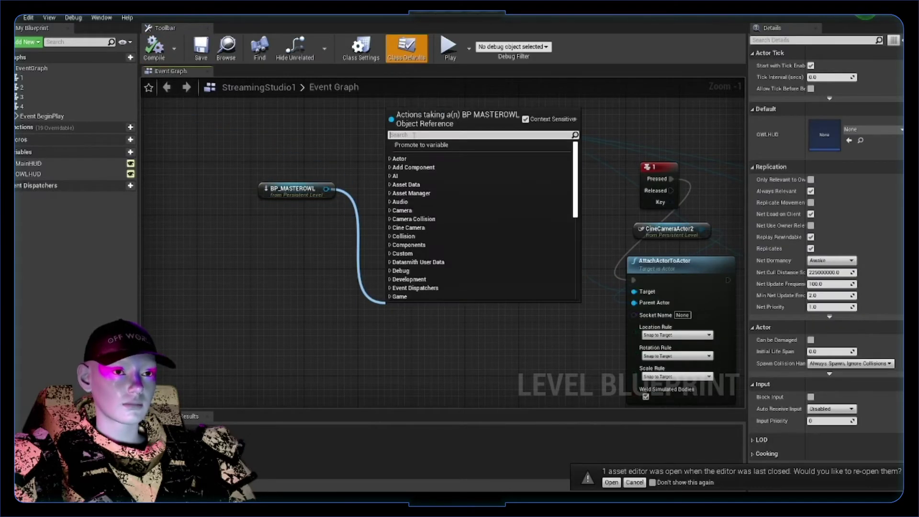
{"action": "type", "text": "Attach actor"}
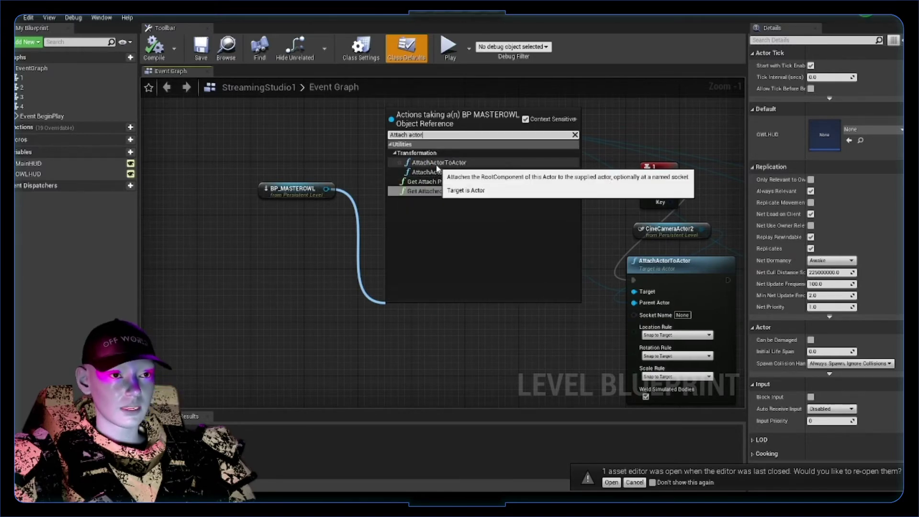
{"action": "left_click", "coordinate": [439, 162]}
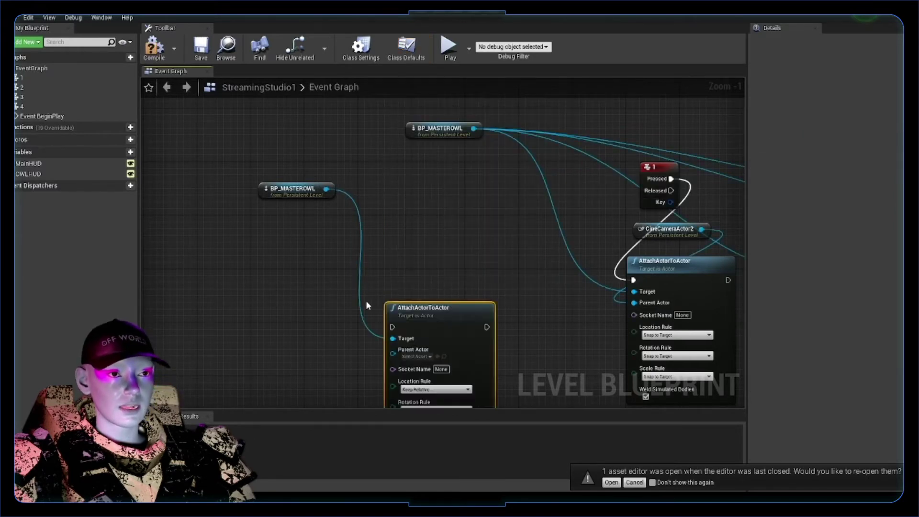
- Set the Location, Rotation and Scale Rules of the new AttachActorToActor node to Snap to Target and compile the Level Blueprint
{"action": "right_click_drag", "start_coordinate": [338, 297], "coordinate": [336, 259]}
{"action": "left_click", "coordinate": [283, 150]}
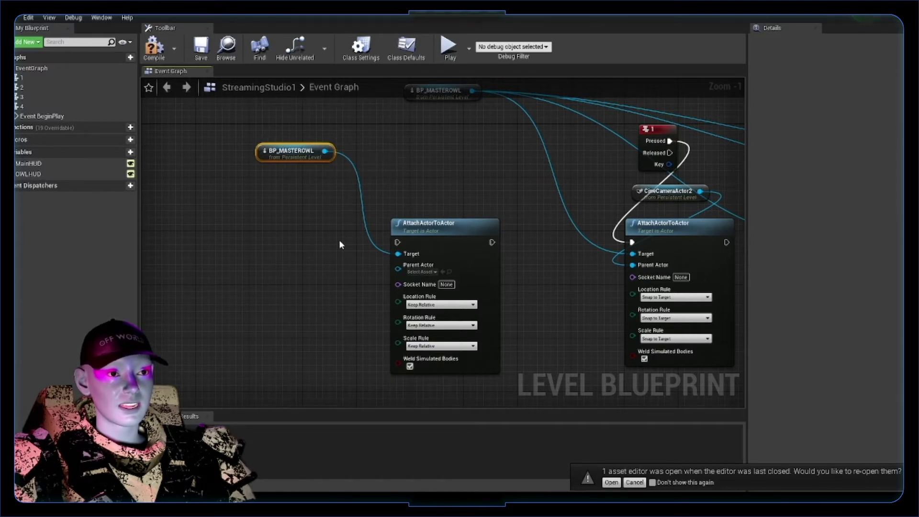
{"action": "scroll", "coordinate": [398, 277], "scroll_direction": "up", "scroll_amount": 1}
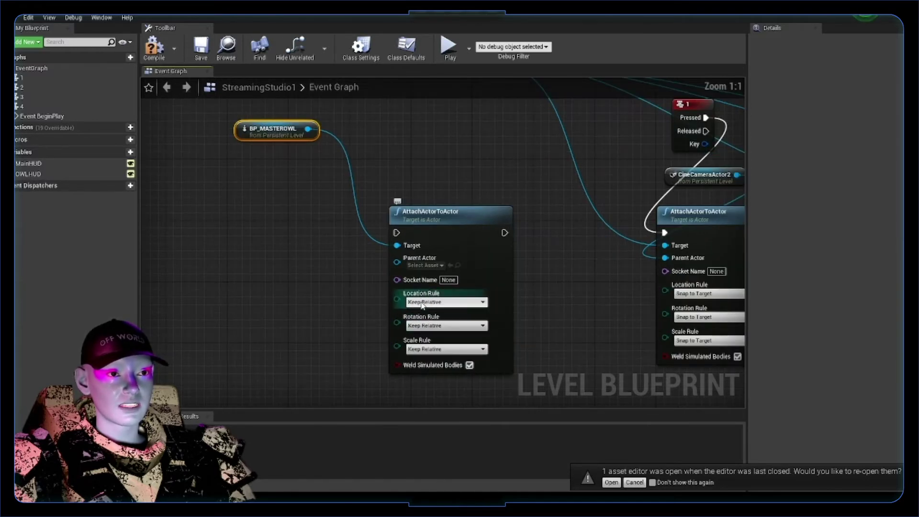
{"action": "left_click", "coordinate": [426, 305]}
{"action": "left_click", "coordinate": [434, 336]}
{"action": "left_click", "coordinate": [434, 326]}
{"action": "left_click", "coordinate": [431, 355]}
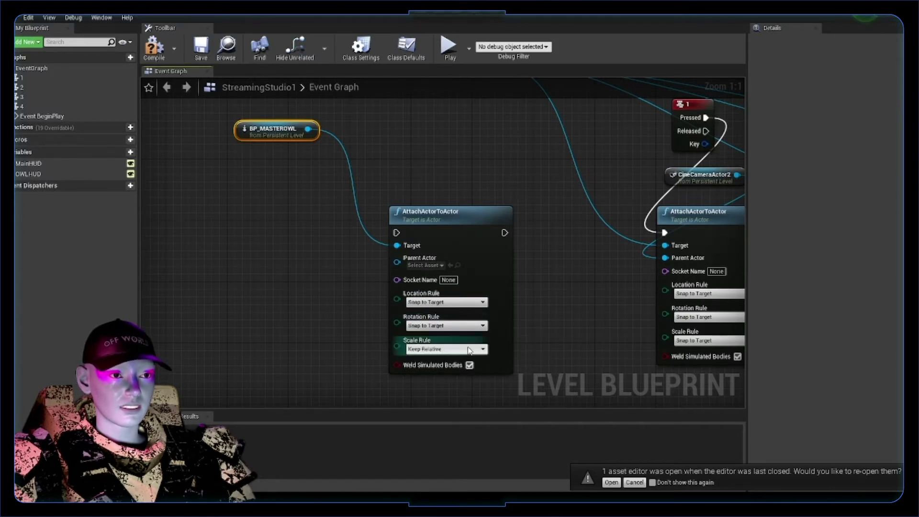
{"action": "left_click", "coordinate": [432, 349]}
{"action": "left_click", "coordinate": [428, 377]}
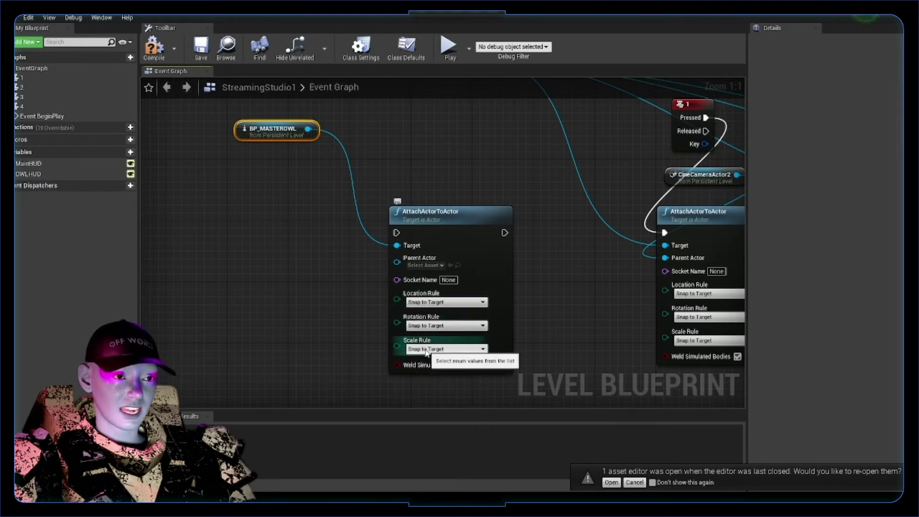
{"action": "left_click", "coordinate": [154, 44]}
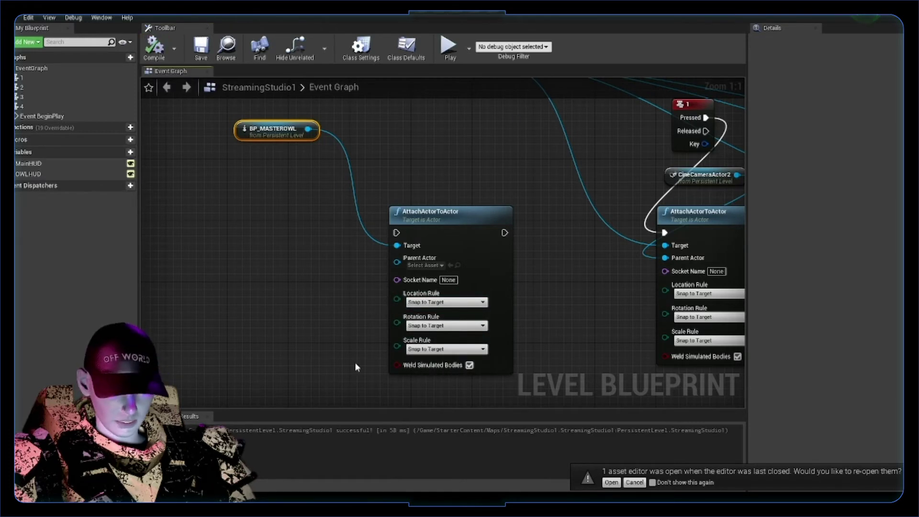
- Select the MewtroShot camera in the level, add a reference to it in the event graph, and connect it to the new node's Parent Actor
{"action": "left_click", "coordinate": [297, 262]}
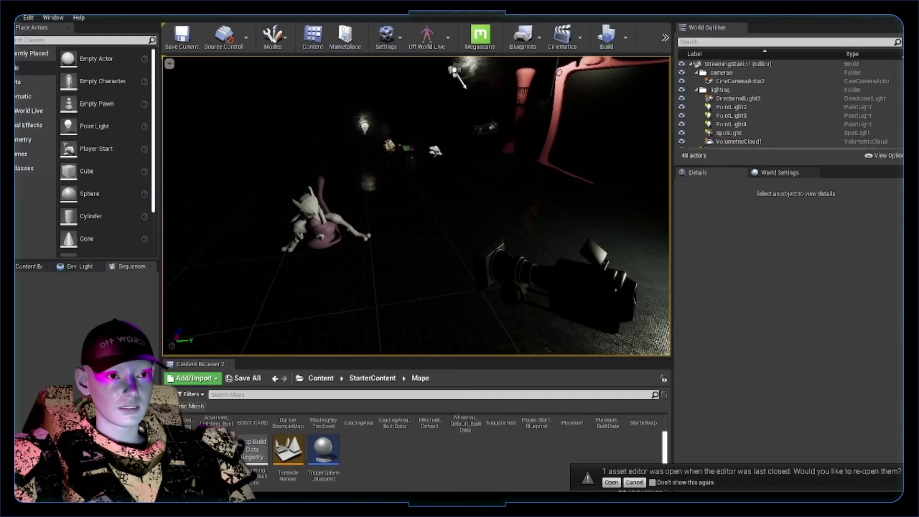
{"action": "left_click", "coordinate": [570, 287]}
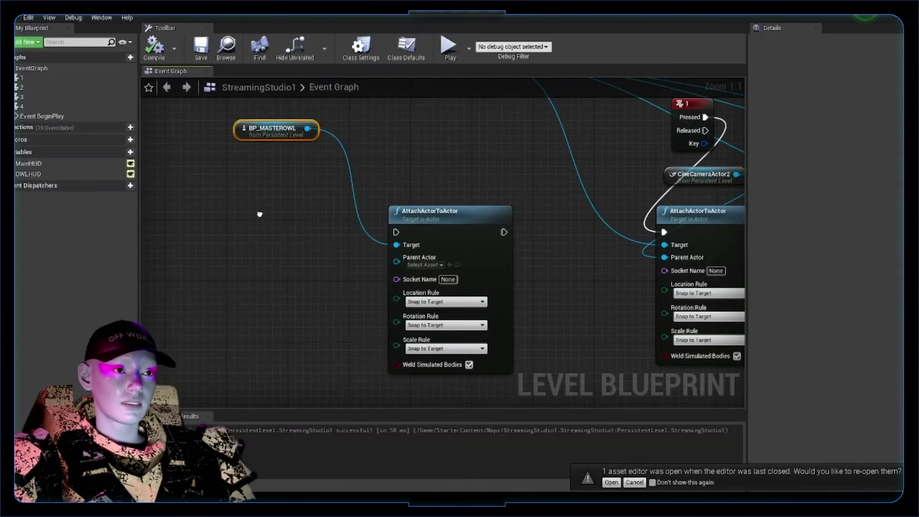
{"action": "right_click", "coordinate": [261, 216]}
{"action": "key", "text": "Escape"}
{"action": "left_click_drag", "start_coordinate": [265, 220], "coordinate": [205, 191]}
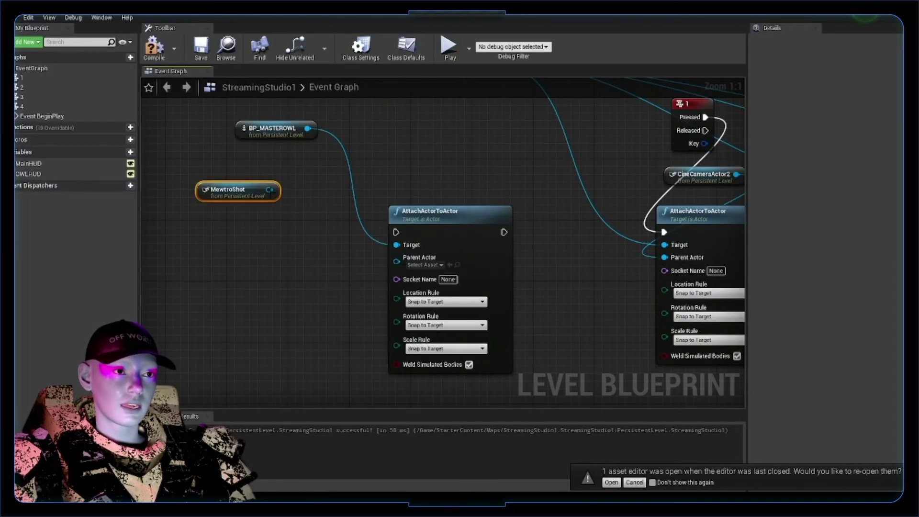
{"action": "left_click_drag", "start_coordinate": [270, 189], "coordinate": [403, 262]}
- Arrange the BP_MASTEROWL and MewtroShot references close beside their AttachActorToActor node, and compile and save the Level Blueprint
{"action": "scroll", "coordinate": [307, 286], "scroll_direction": "down", "scroll_amount": 1}
{"action": "right_click_drag", "start_coordinate": [307, 286], "coordinate": [356, 290]}
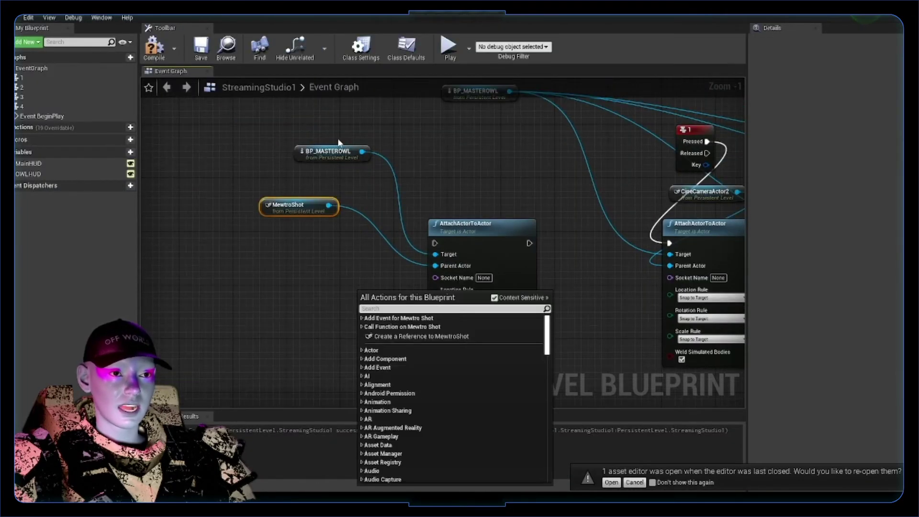
{"action": "left_click_drag", "start_coordinate": [237, 127], "coordinate": [485, 238]}
{"action": "left_click", "coordinate": [300, 158]}
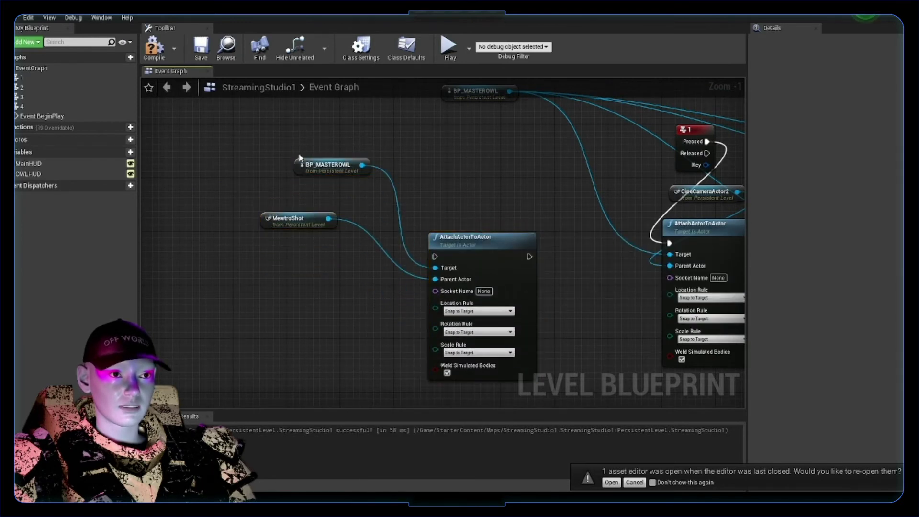
{"action": "left_click_drag", "start_coordinate": [312, 219], "coordinate": [365, 279]}
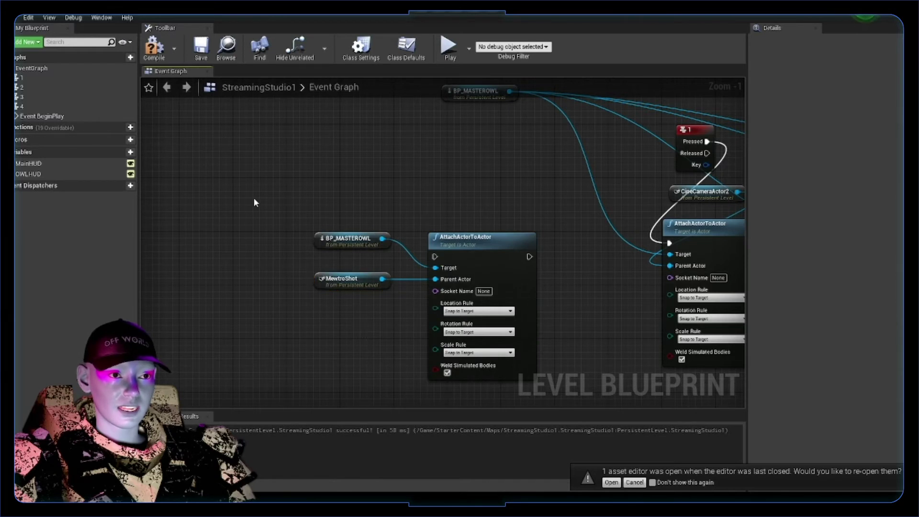
{"action": "left_click", "coordinate": [158, 46]}
{"action": "left_click", "coordinate": [201, 47]}
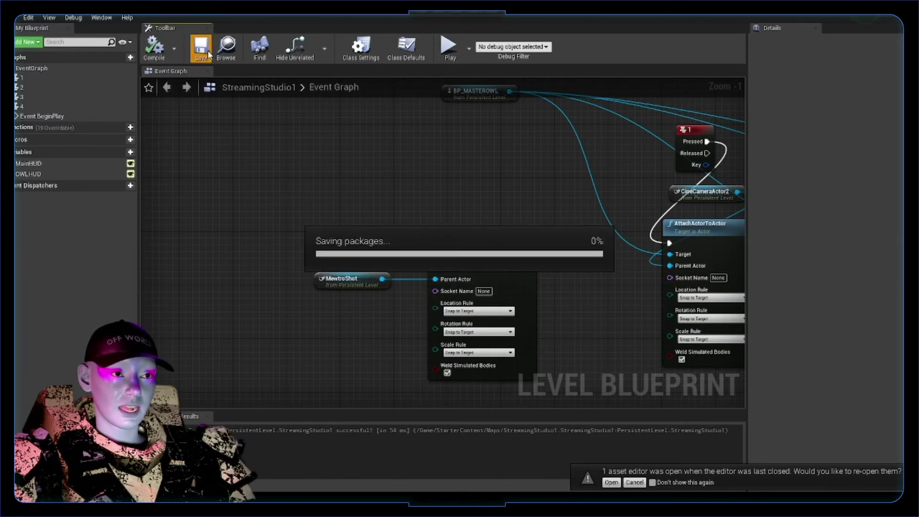
- Add a keyboard event for the number 5 above the new BP_MASTEROWL reference
{"action": "right_click", "coordinate": [318, 167]}
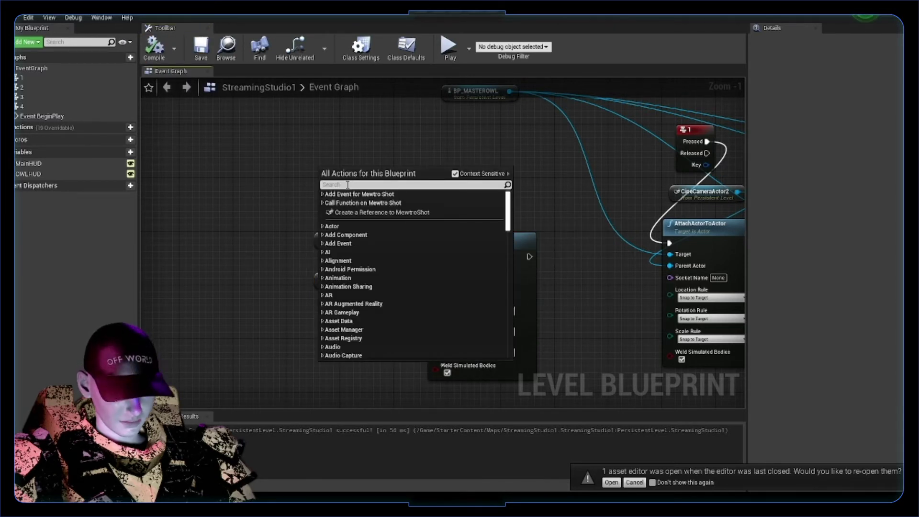
{"action": "type", "text": "5"}
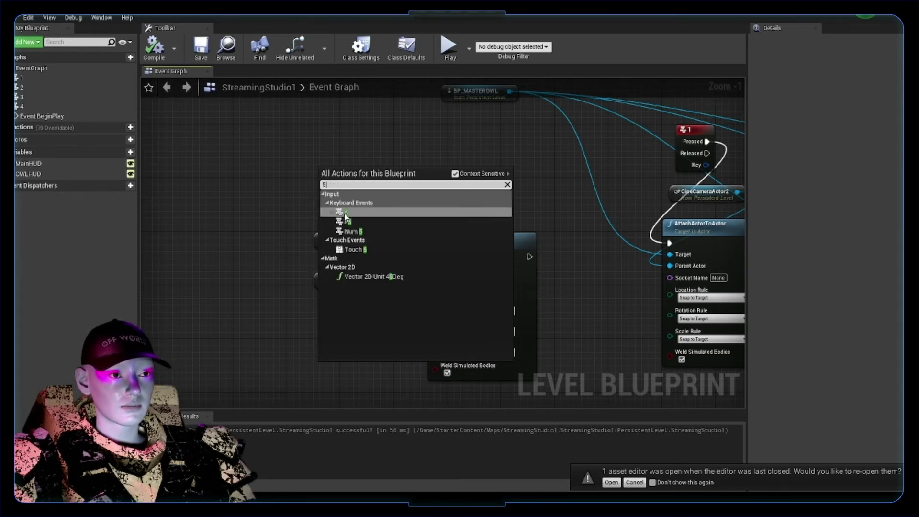
{"action": "left_click", "coordinate": [345, 212]}
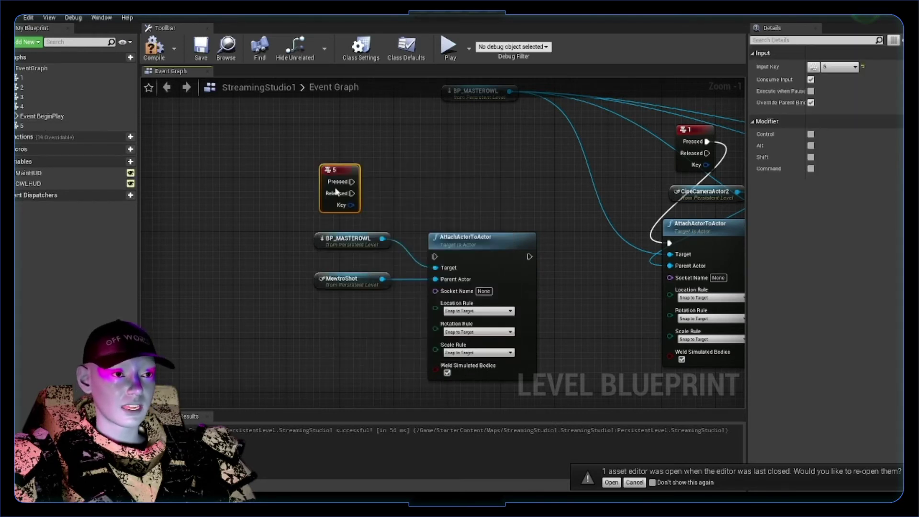
{"action": "right_click", "coordinate": [403, 184]}
{"action": "type", "text": "5 key"}
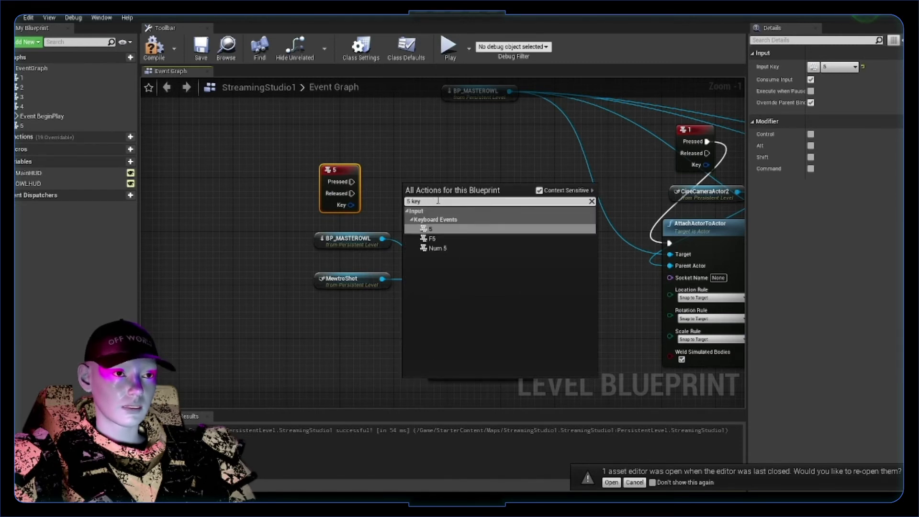
{"action": "left_click", "coordinate": [421, 129]}
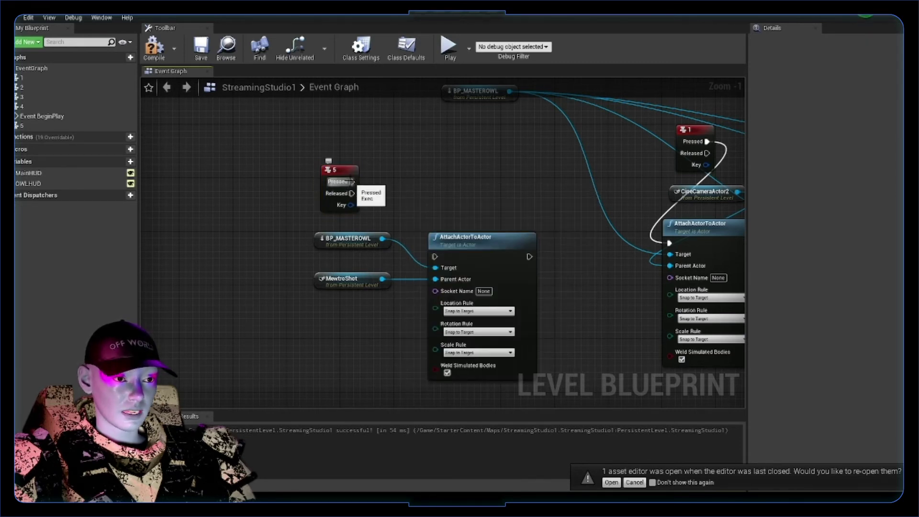
- Connect the Pressed output of the 5 event to the new AttachActorToActor node's execution input, and compile and save the Level Blueprint
{"action": "left_click_drag", "start_coordinate": [352, 181], "coordinate": [435, 256]}
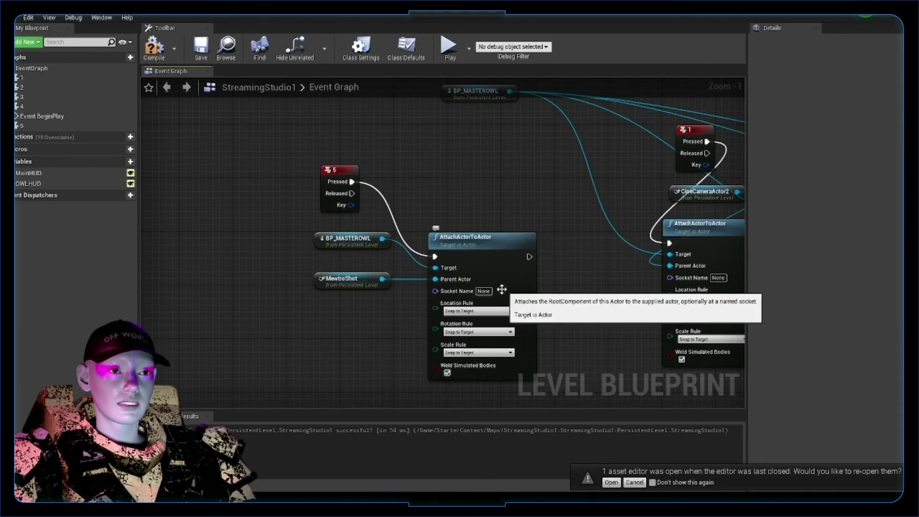
{"action": "left_click", "coordinate": [355, 283]}
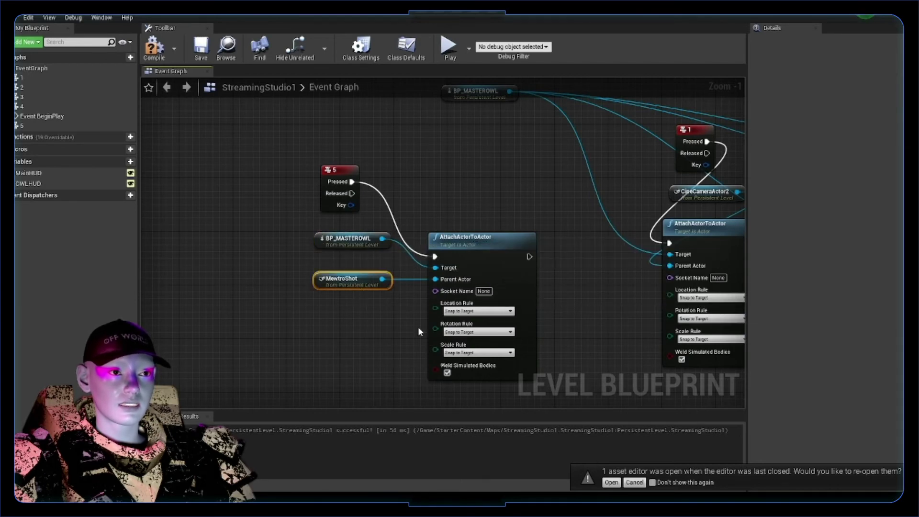
{"action": "left_click", "coordinate": [155, 48]}
{"action": "left_click", "coordinate": [201, 48]}
- Return to the level editor, play the level, and trigger the 5 event to test the switch to the MewtroShot camera
{"action": "left_click", "coordinate": [57, 9]}
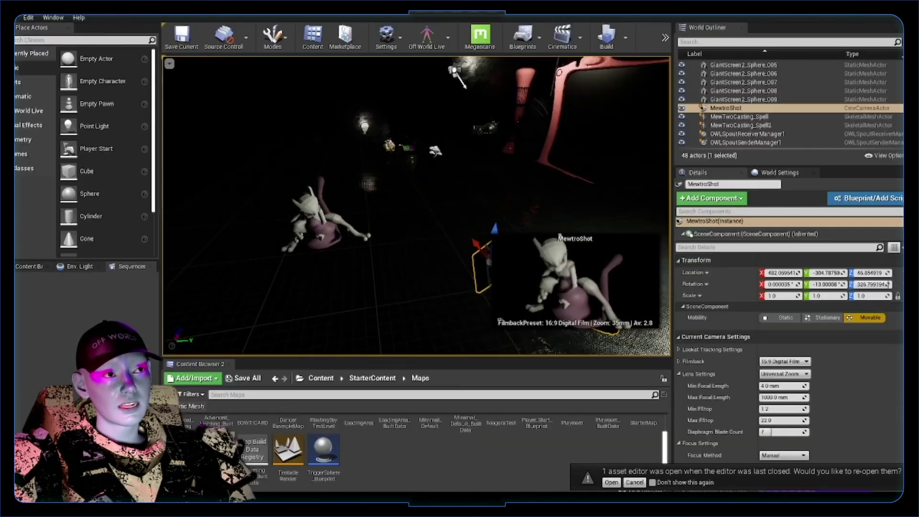
{"action": "left_click", "coordinate": [664, 39]}
{"action": "left_click", "coordinate": [680, 58]}
{"action": "key", "text": "5"}
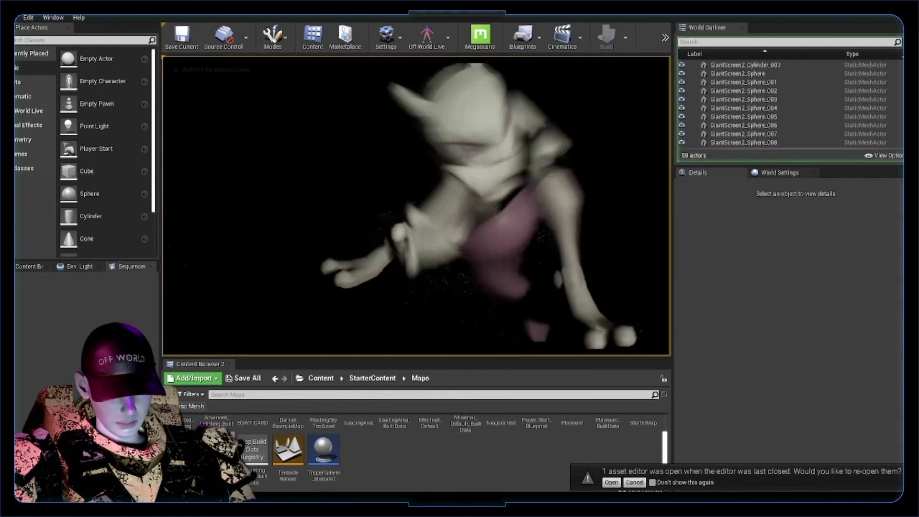